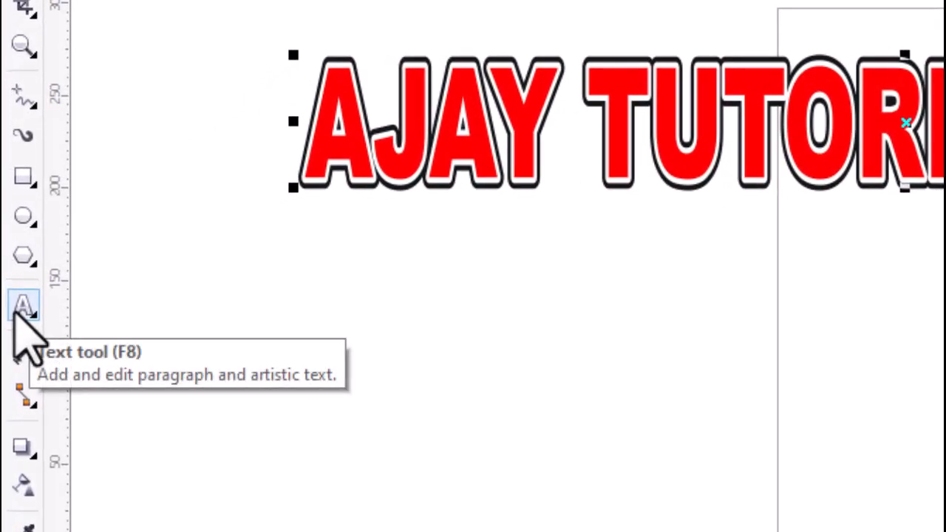
Add the artistic text "AJOY TUTORIAL CENTRE" below the red title.
click(21, 314)
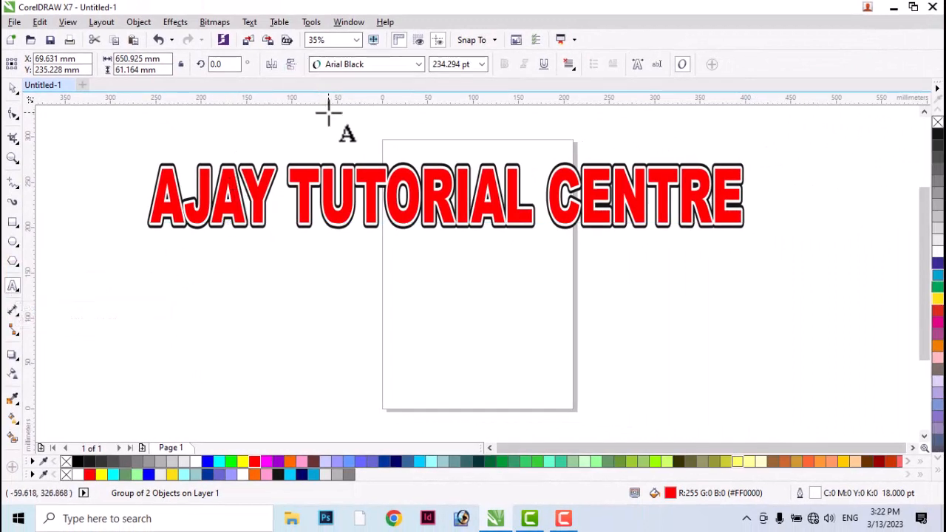
click(182, 307)
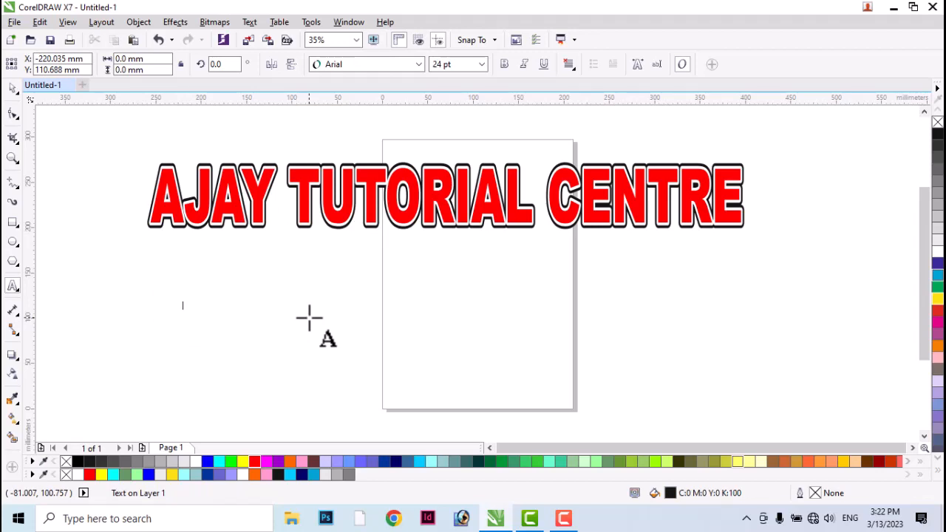
text(AJOY TUTORIAL CENTRE)
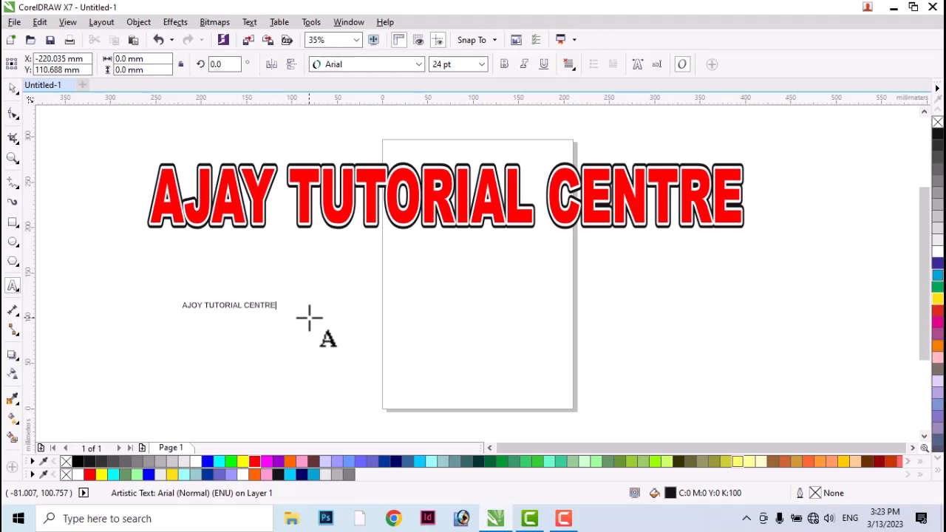
click(277, 305)
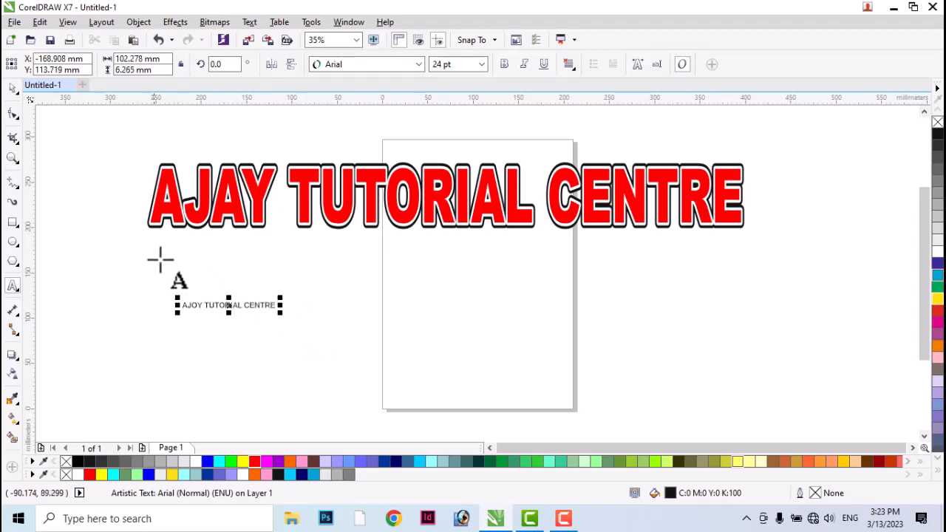
Enlarge the new text to about 629 mm wide and stretch it to about 56 mm high.
click(15, 88)
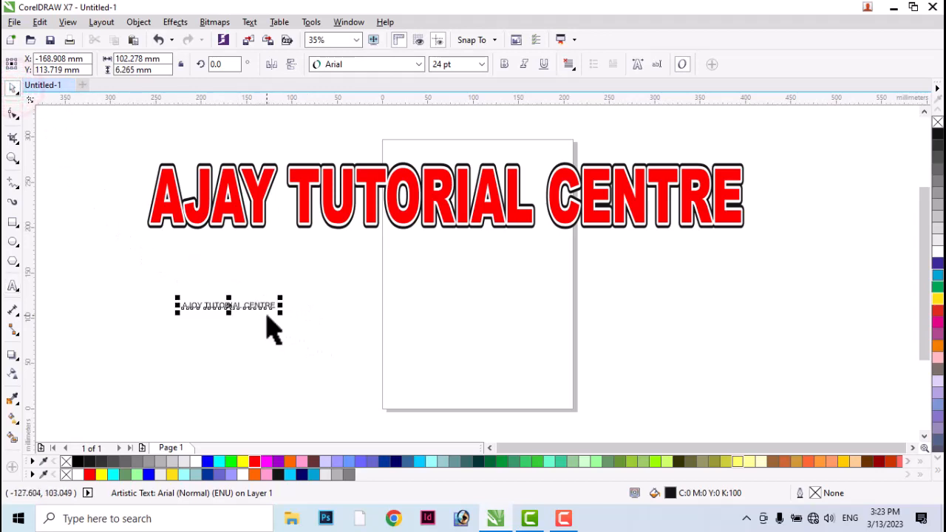
drag(280, 313, 758, 370)
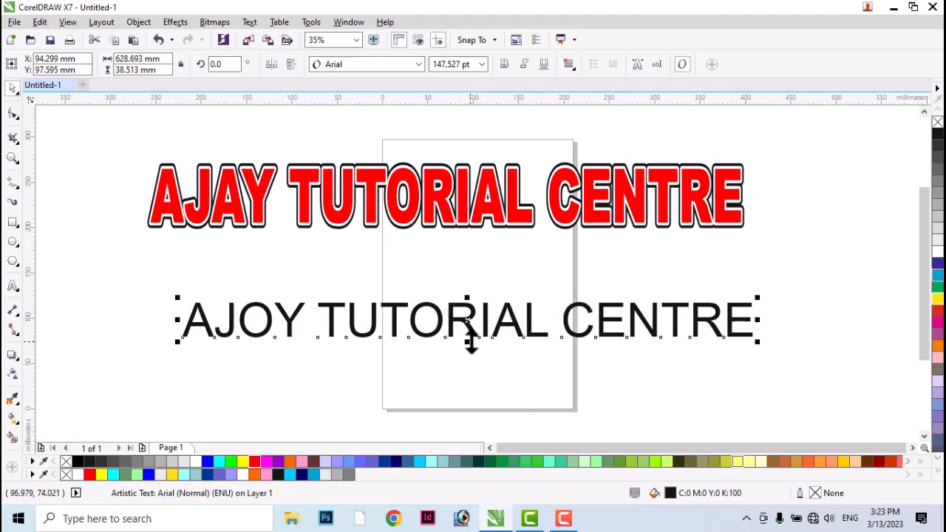
drag(467, 342, 469, 358)
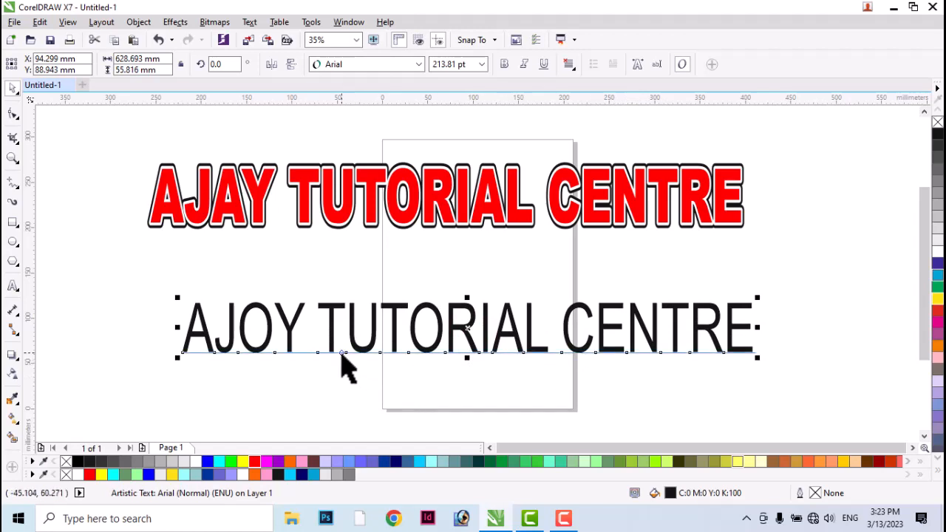
Change the font of the new text to Arial Black.
click(415, 64)
click(415, 63)
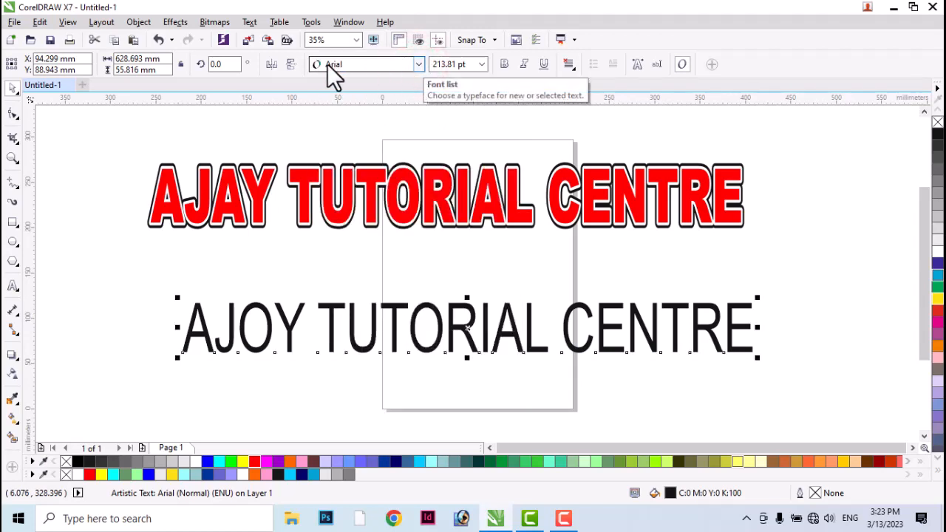
click(420, 64)
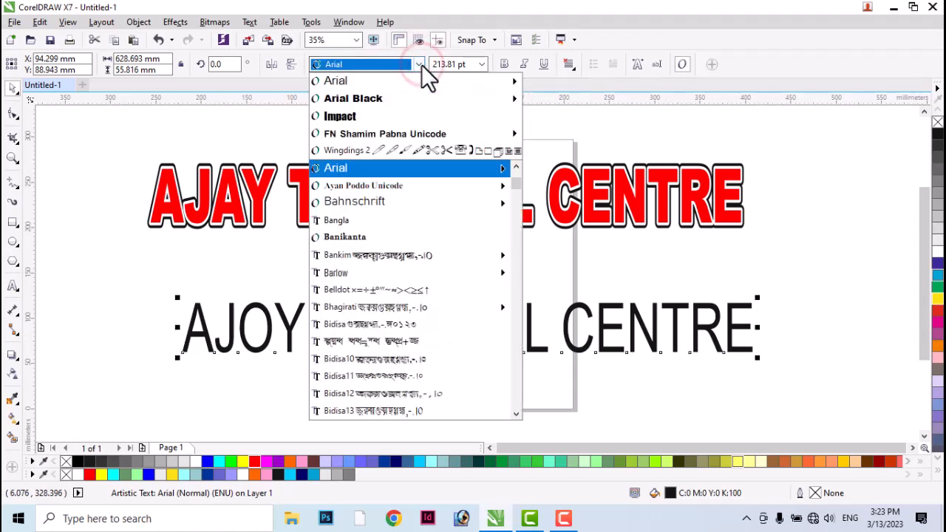
mouse_move(418, 97)
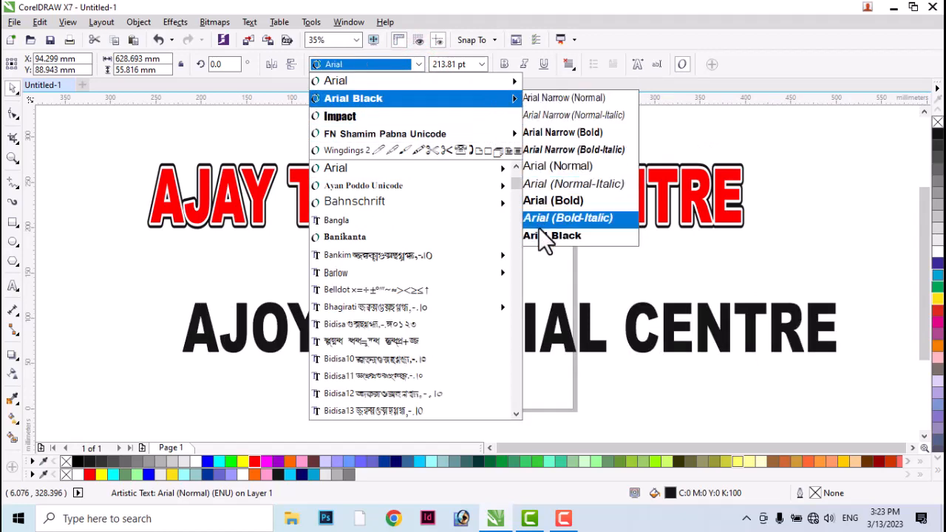
click(540, 237)
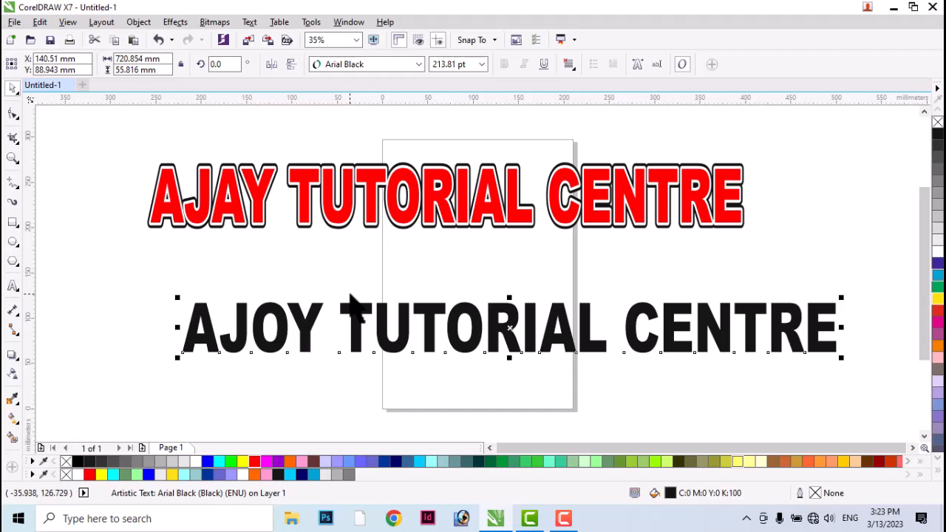
Give the new text a black outline 24 pt wide in the Outline Pen settings.
key(F12)
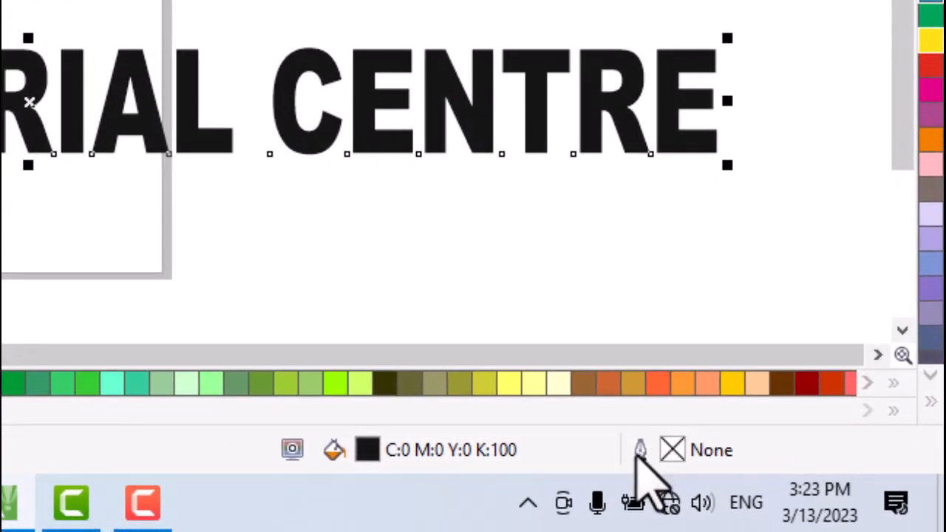
double_click(640, 449)
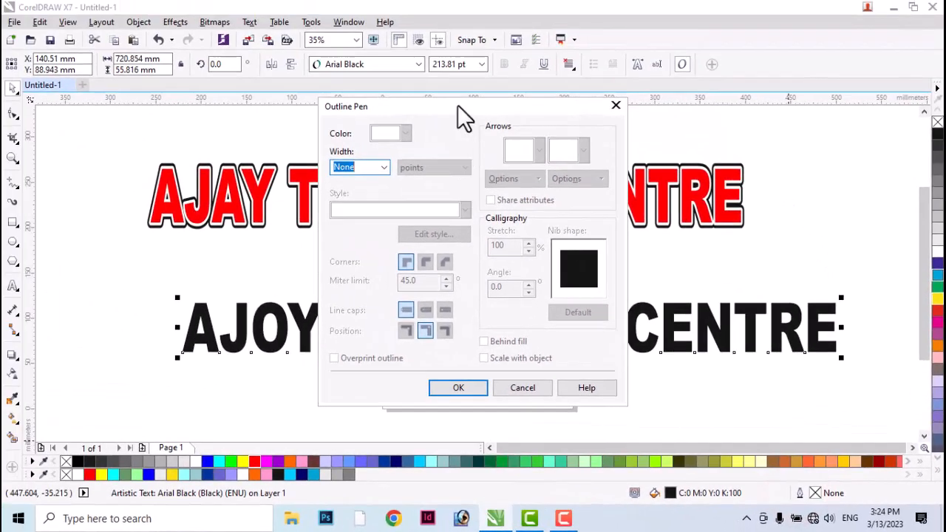
drag(457, 105, 521, 74)
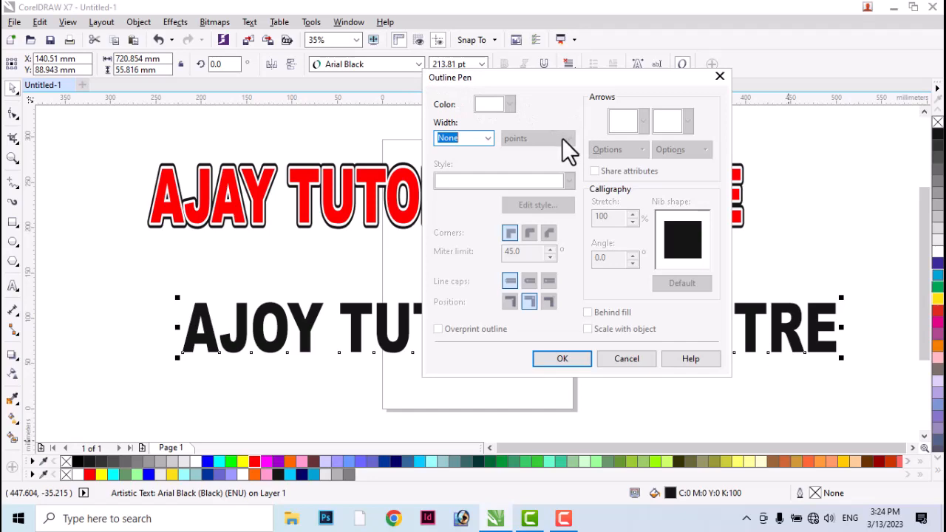
click(488, 138)
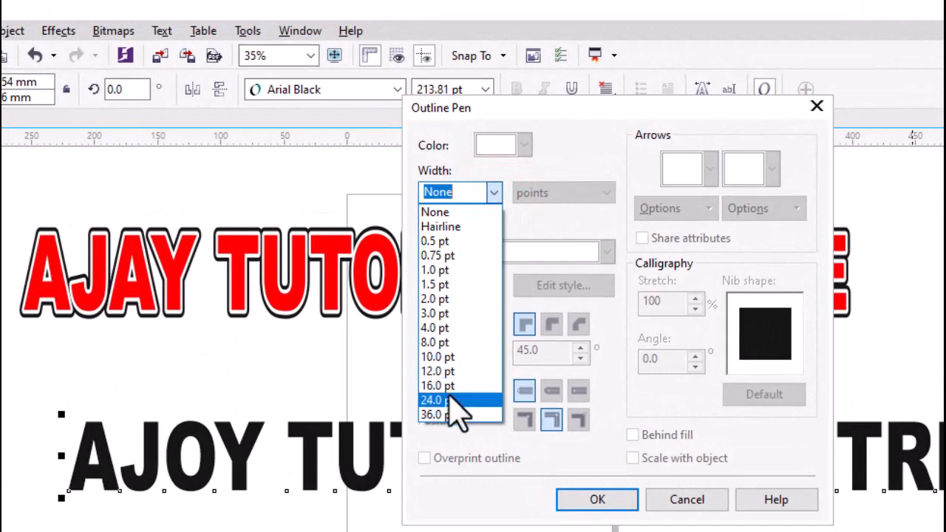
click(453, 400)
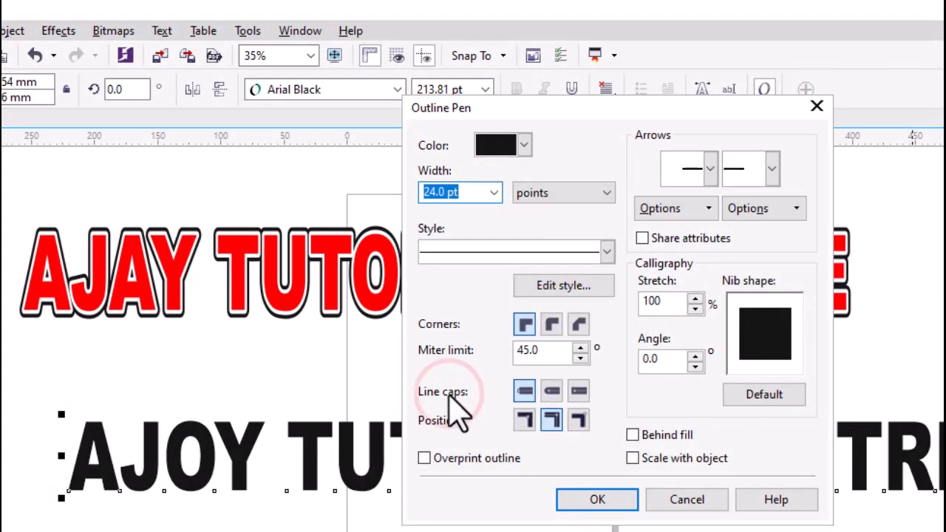
click(522, 145)
click(523, 146)
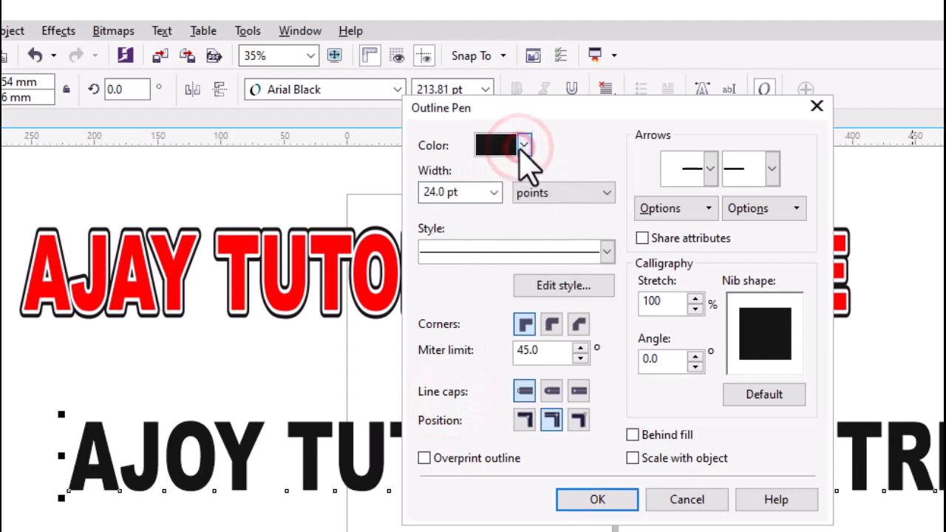
click(522, 146)
click(524, 146)
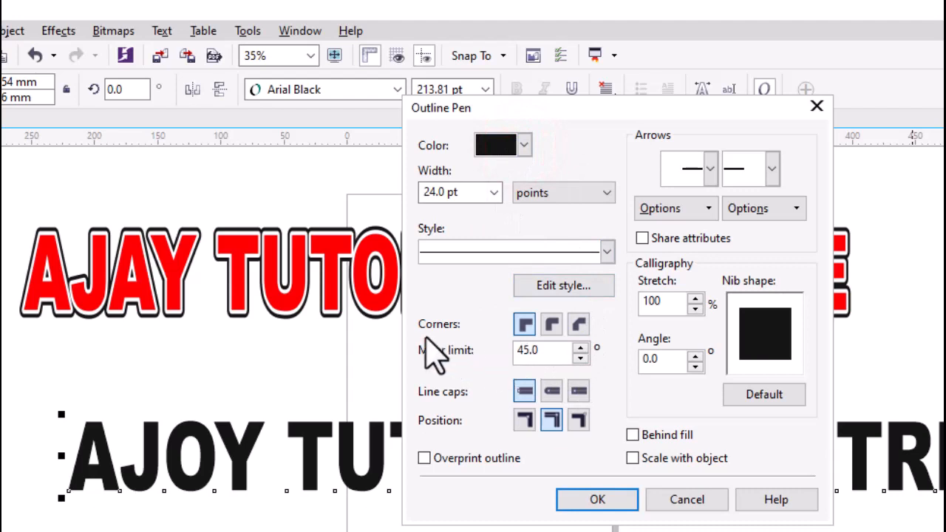
Set the outline to round corners and round line caps, behind the fill and scaling with the object, and apply it.
click(552, 325)
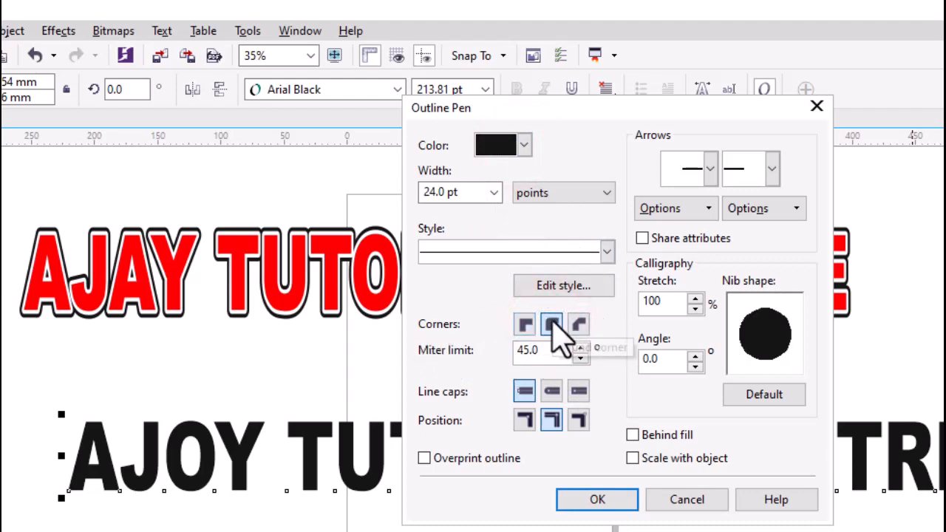
click(551, 391)
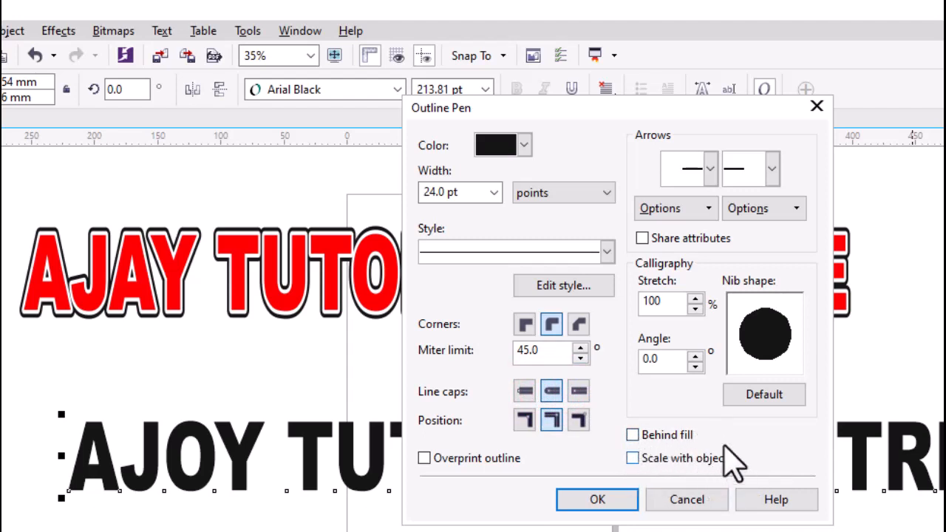
click(634, 436)
click(633, 458)
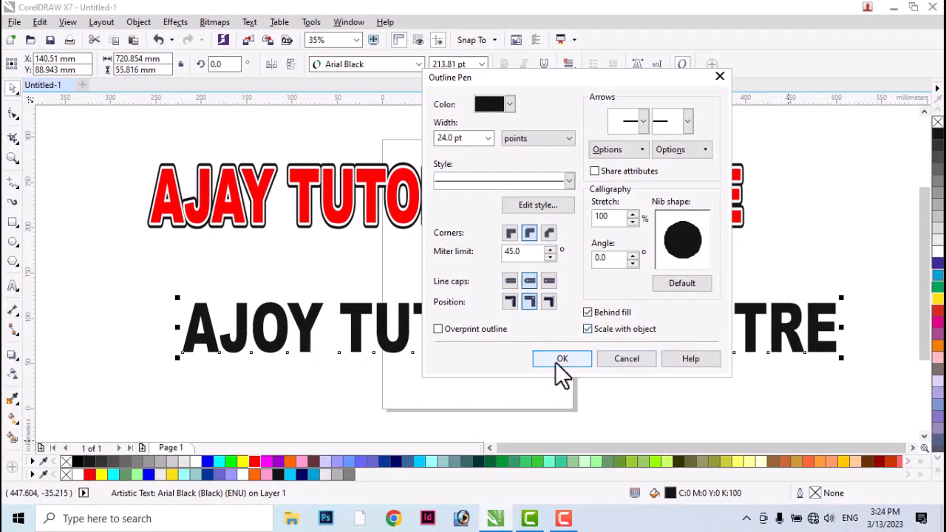
click(560, 359)
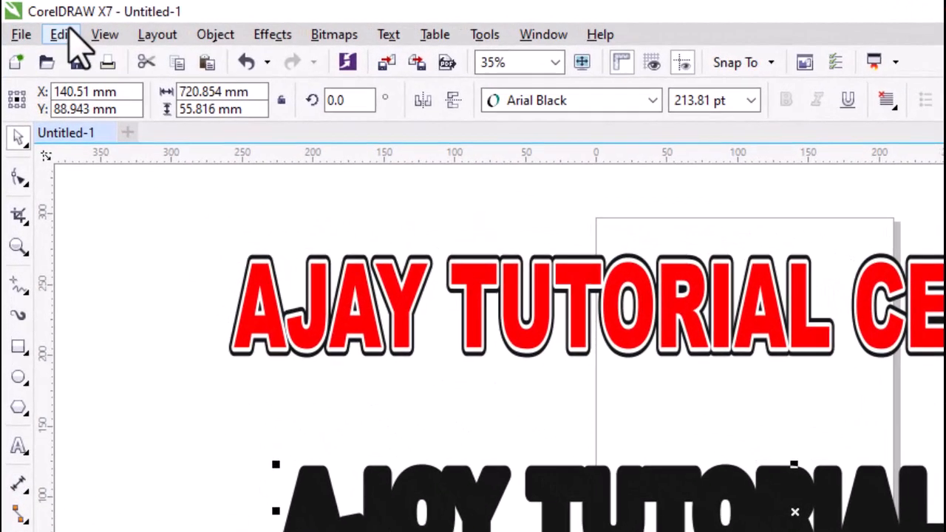
Copy the black-outlined text and paste a duplicate in place on top of it.
click(51, 28)
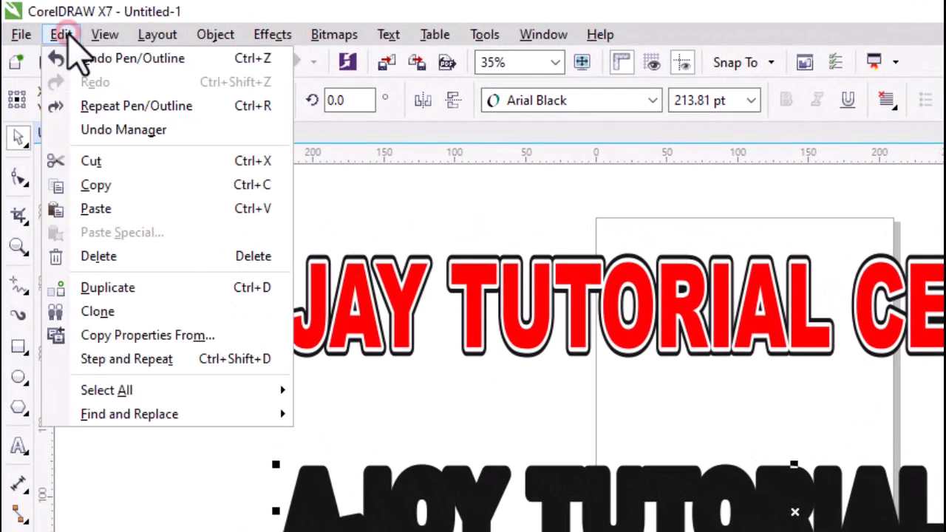
click(133, 130)
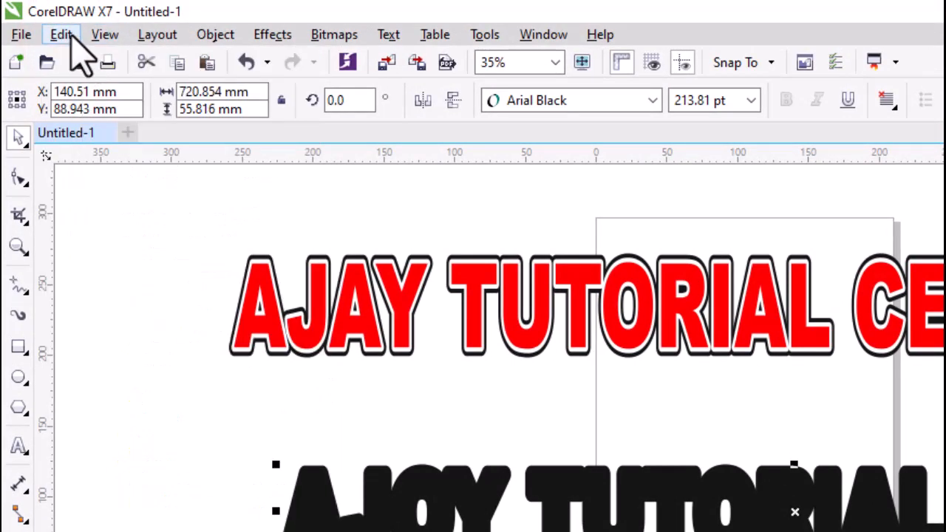
click(63, 35)
click(82, 204)
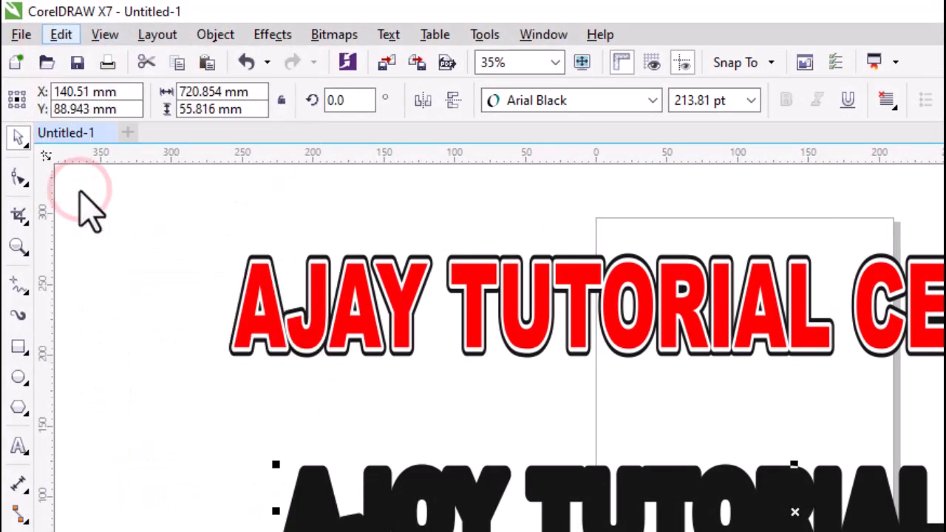
click(62, 34)
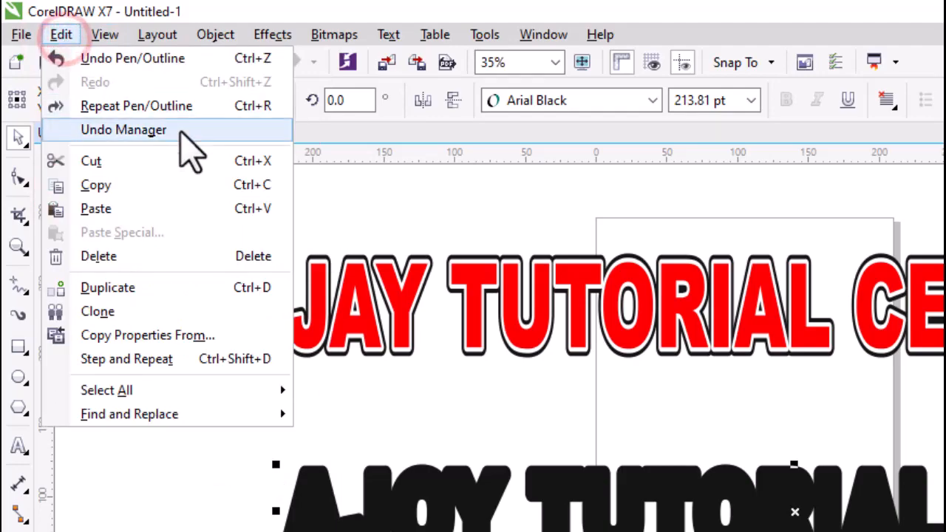
click(112, 214)
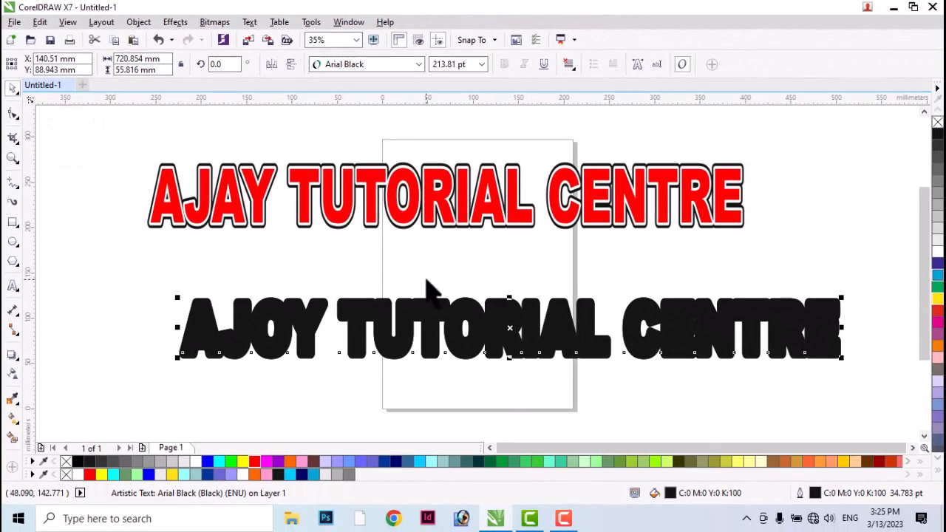
Set the pasted text's outline to 16 pt wide and white, and apply it.
key(F12)
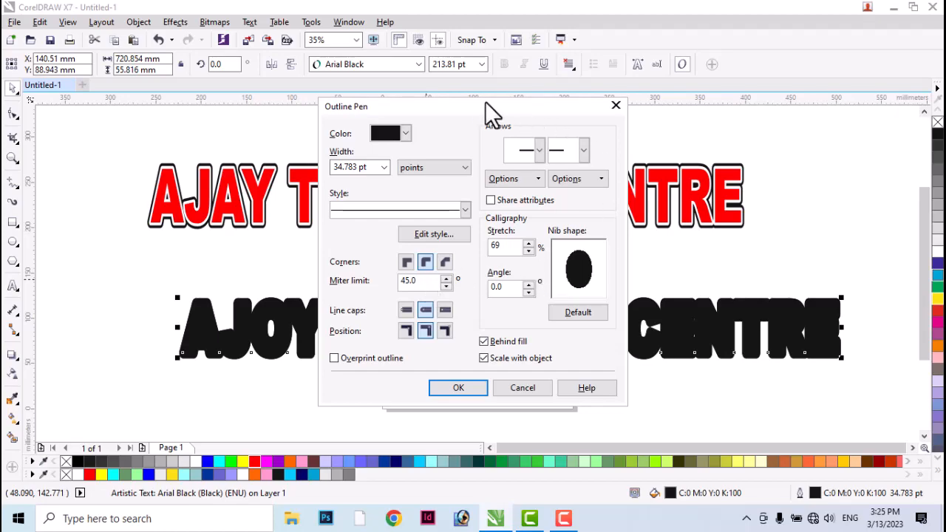
drag(469, 111, 567, 76)
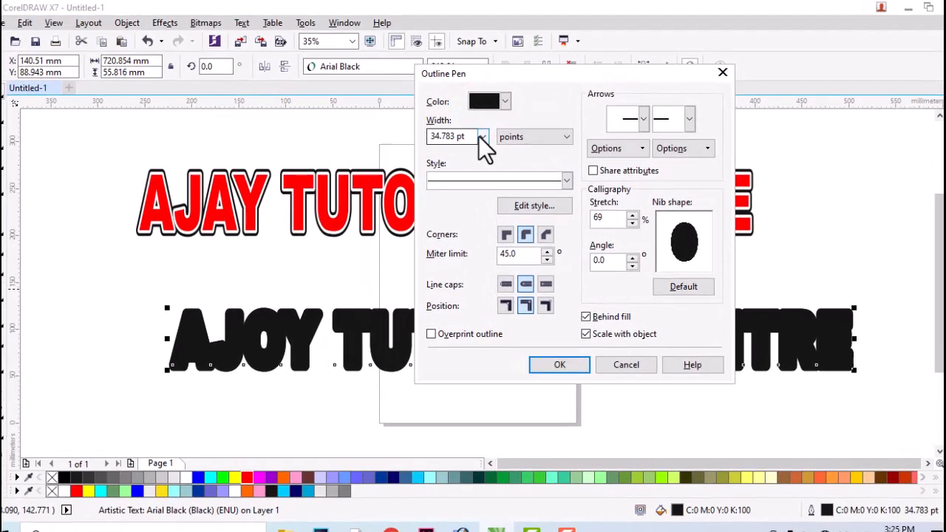
click(481, 137)
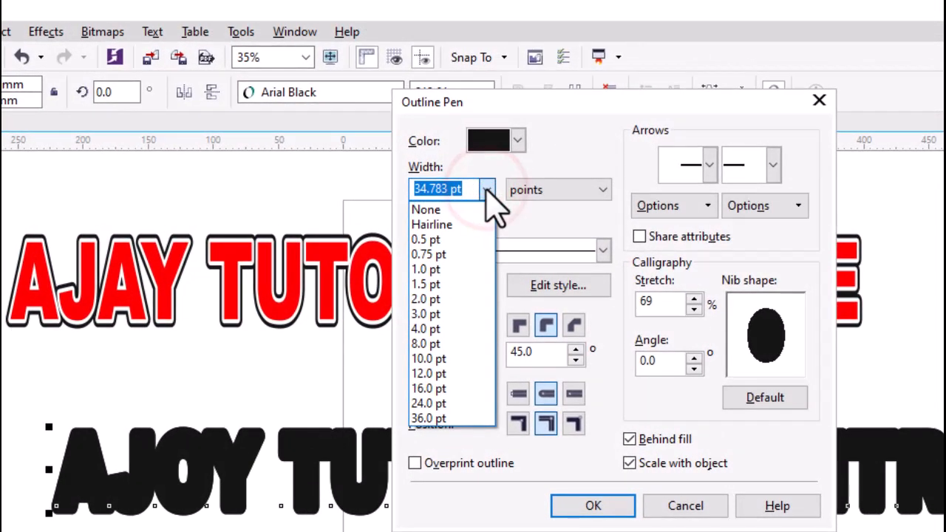
click(481, 138)
click(488, 190)
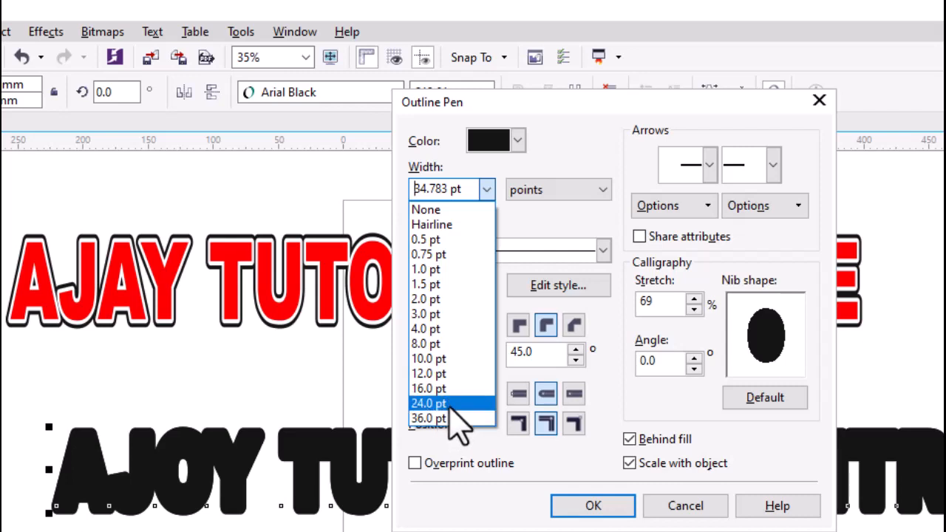
click(443, 390)
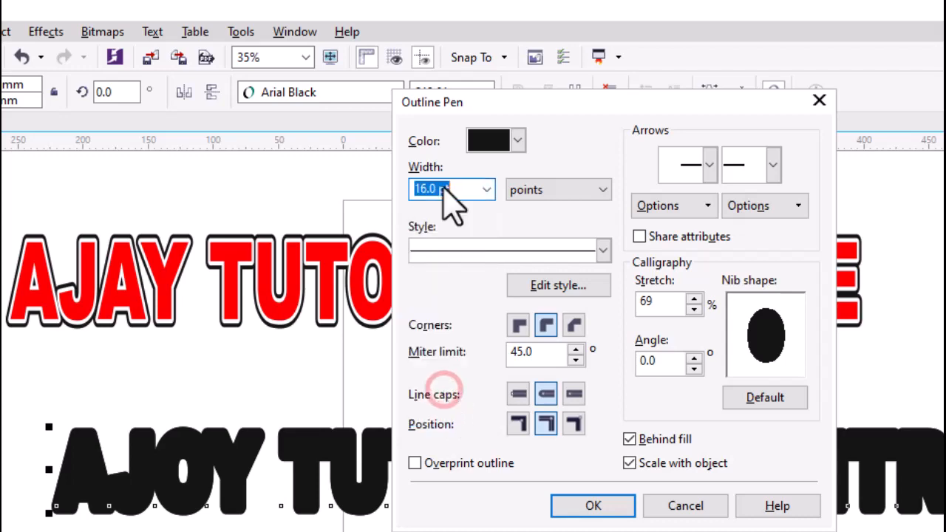
click(517, 141)
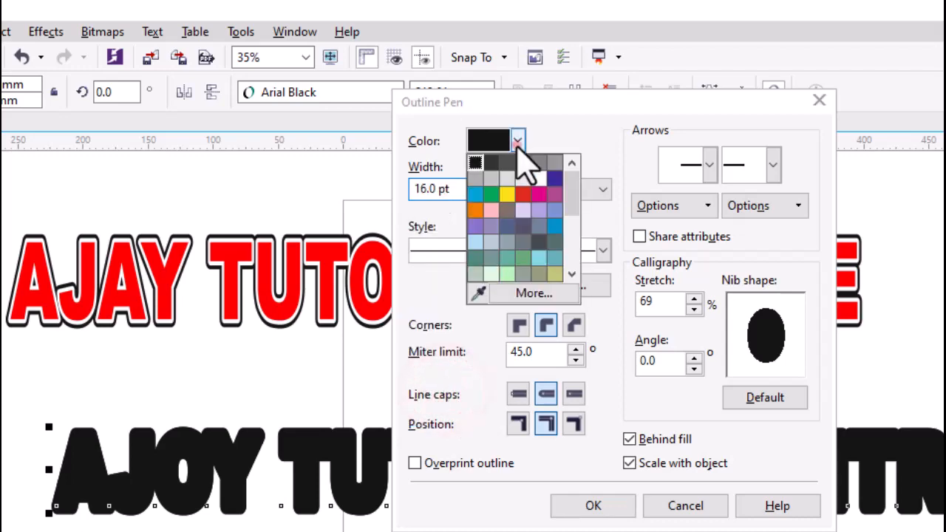
click(539, 177)
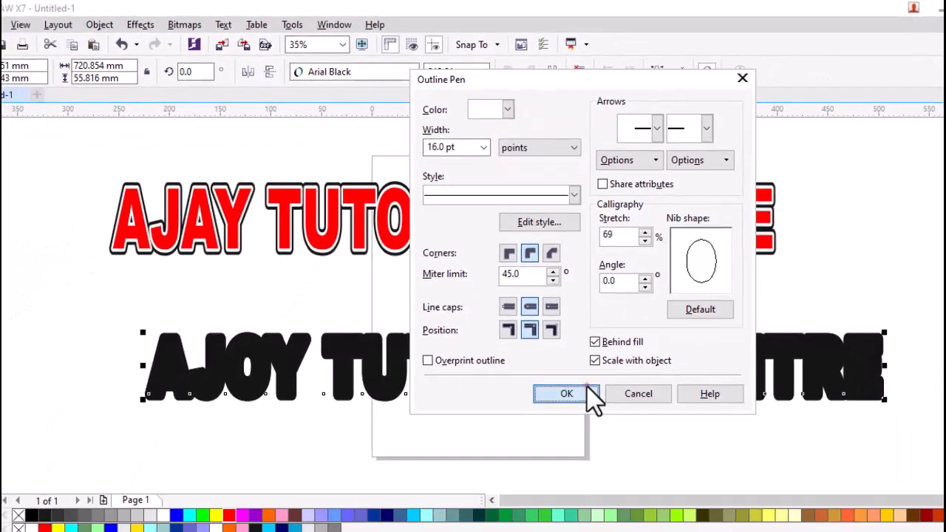
click(593, 506)
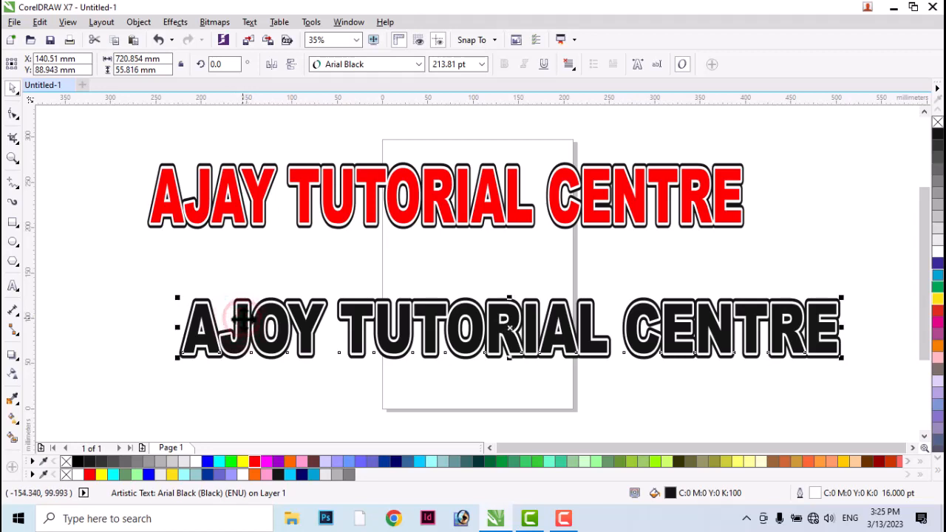
Fill the white-outlined text with red and change that fill to blue.
click(255, 461)
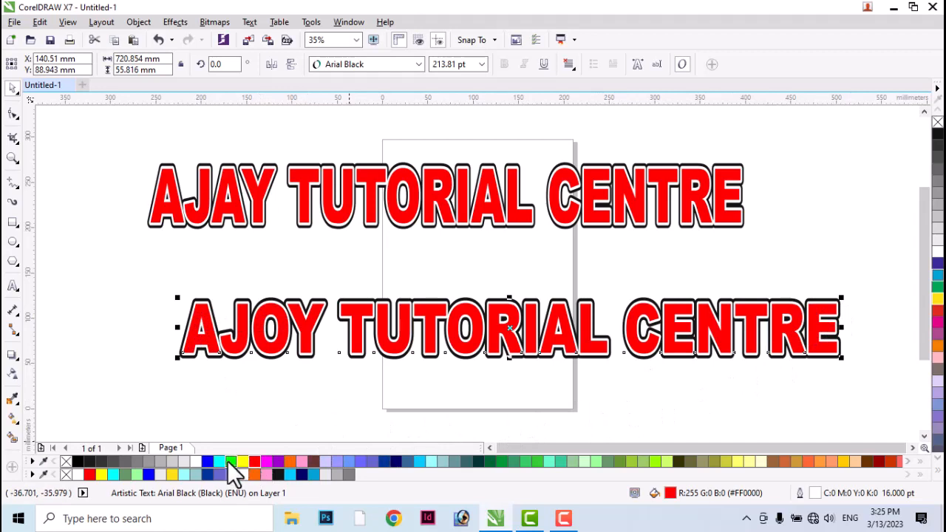
click(208, 463)
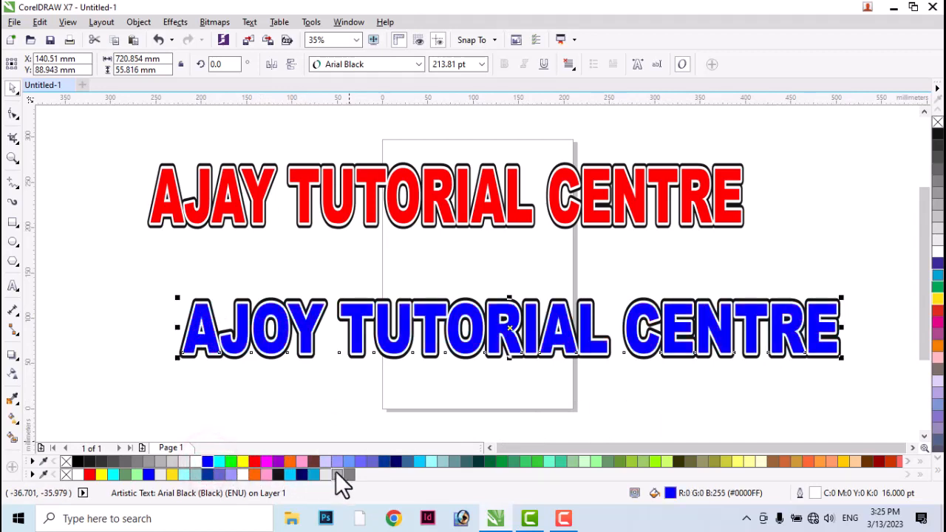